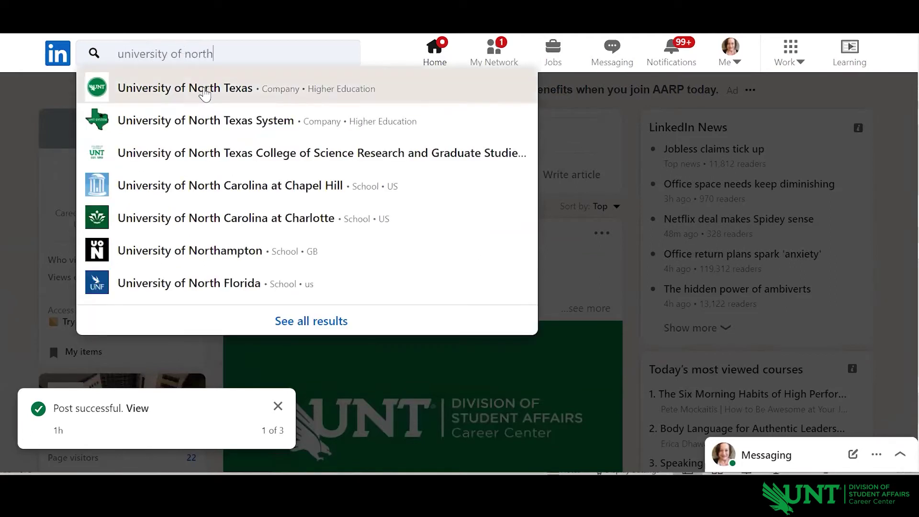
- Open the University of North Texas school page from the search suggestions and display its Alumni section
click(207, 89)
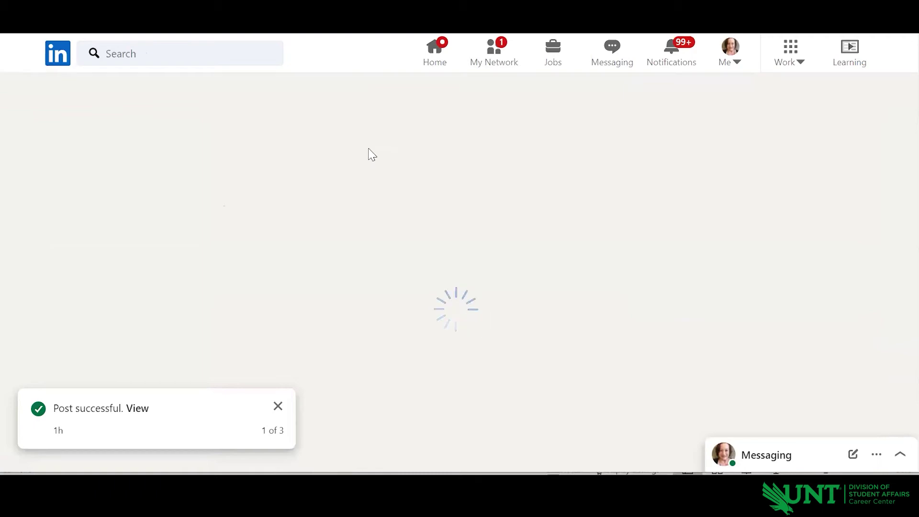
scroll(351, 179, down, 3)
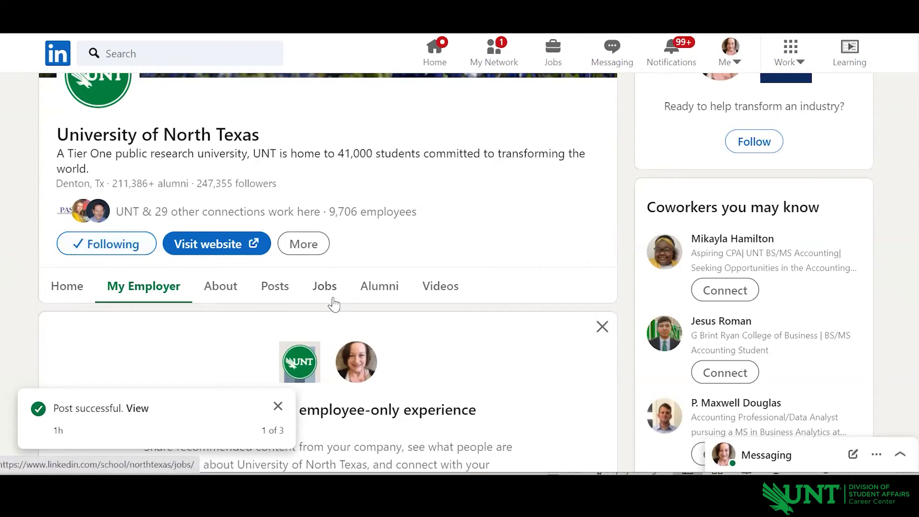
click(390, 293)
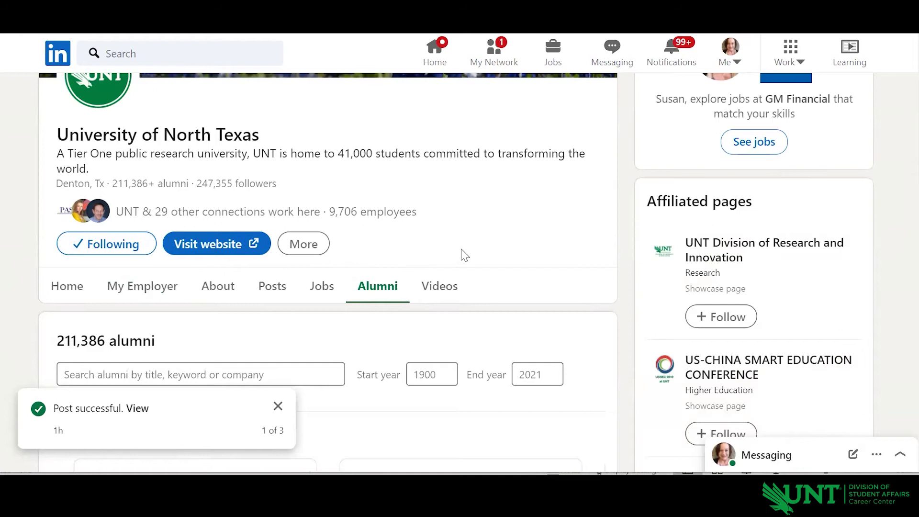
scroll(463, 255, down, 1)
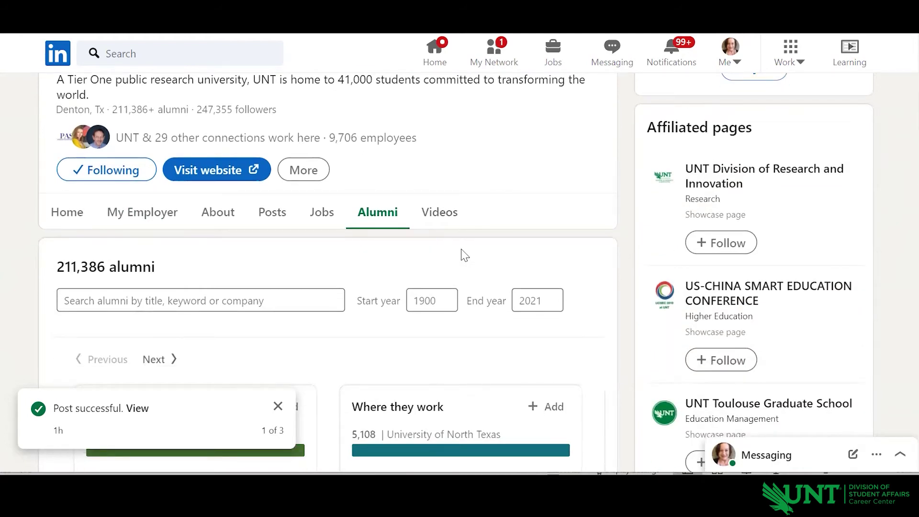
double_click(60, 267)
scroll(401, 222, down, 1)
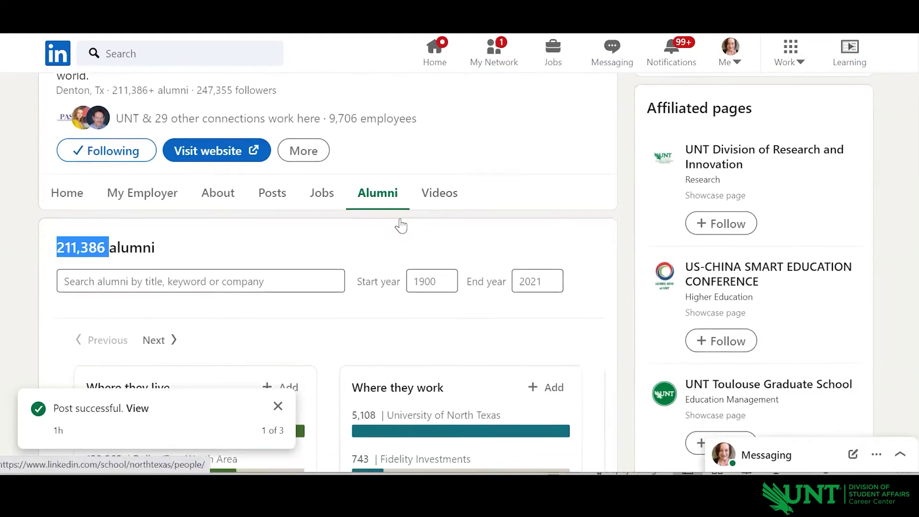
- Open the location filter for entry and expand the alumni charts to examine where graduates live and work
scroll(401, 222, down, 1)
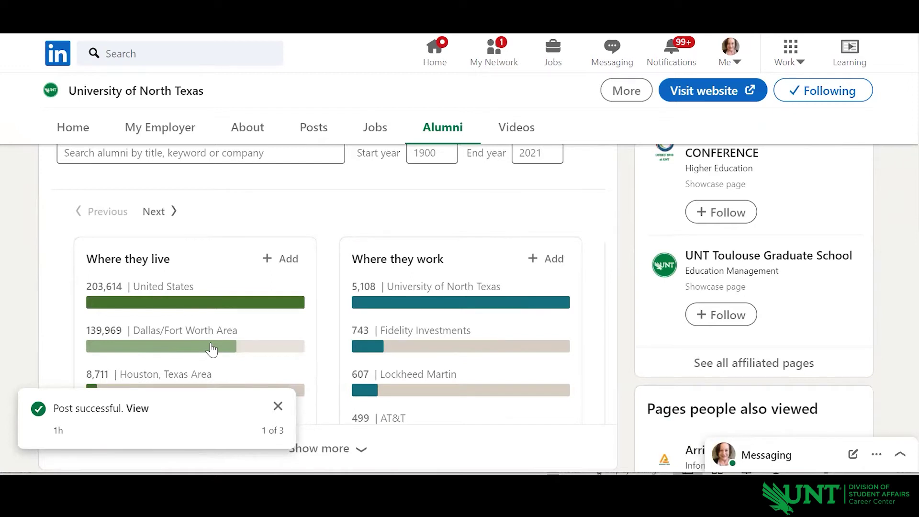
click(293, 258)
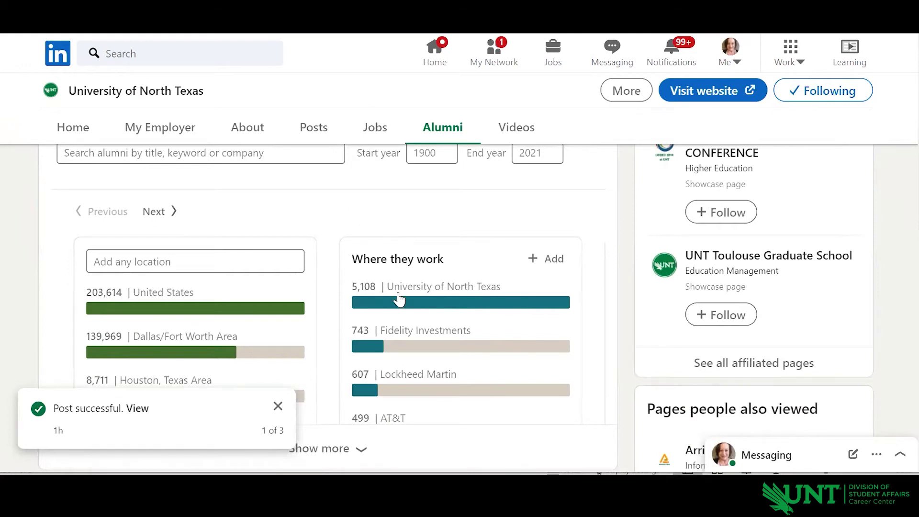
scroll(423, 292, down, 2)
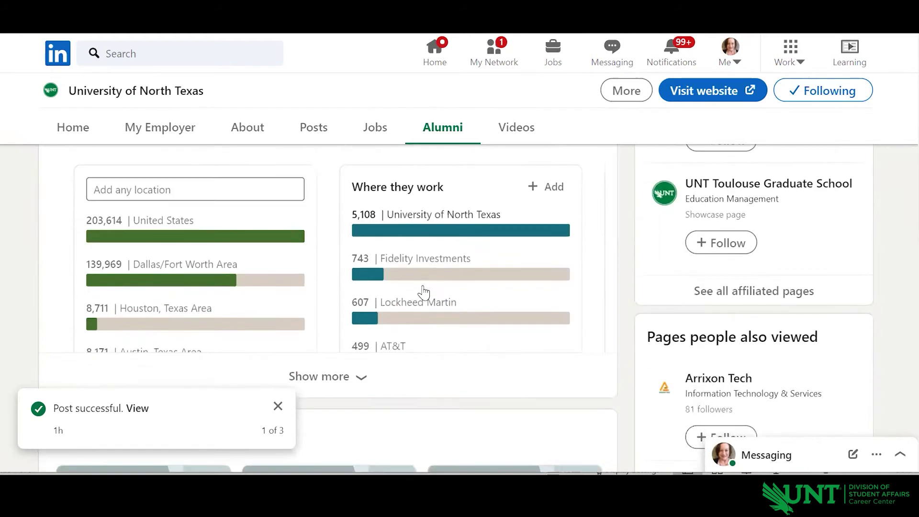
scroll(423, 292, down, 2)
click(341, 310)
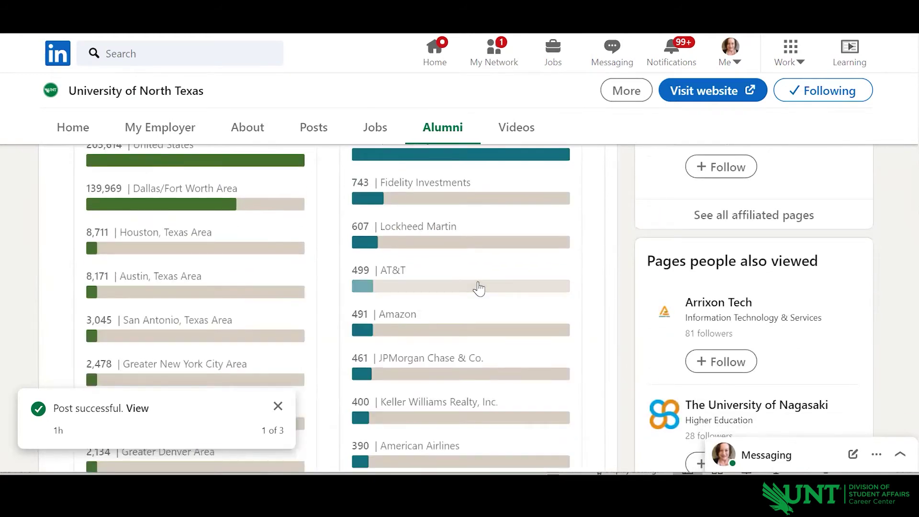
scroll(479, 287, down, 10)
scroll(478, 283, up, 10)
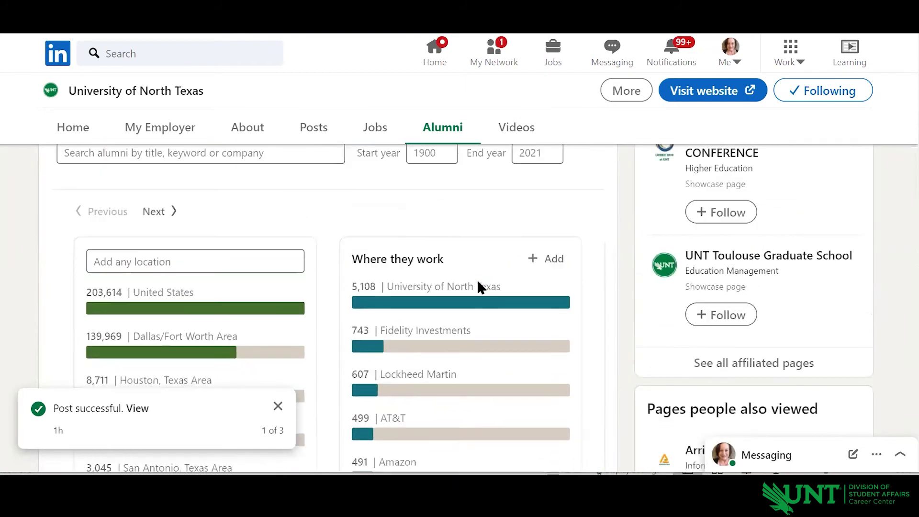
scroll(477, 283, up, 2)
scroll(403, 301, down, 2)
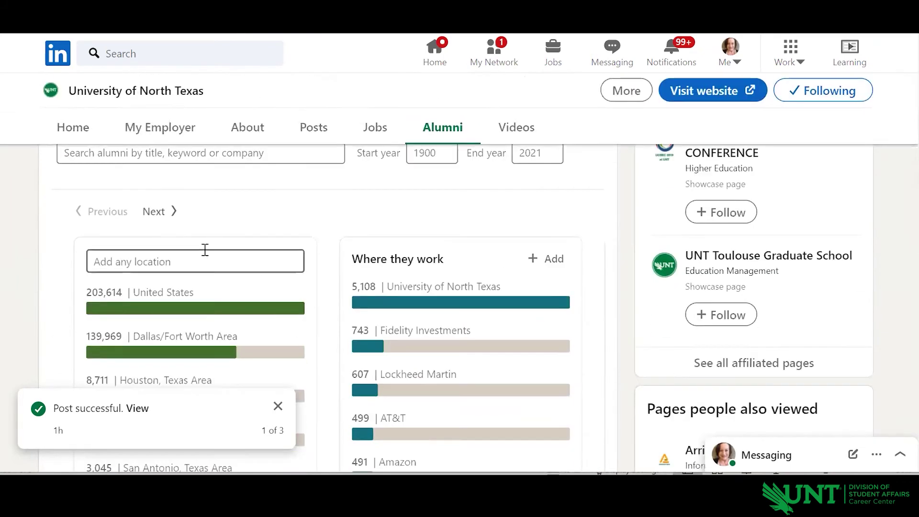
- Filter the alumni by adding Chemistry as a field of study under What they studied
click(154, 210)
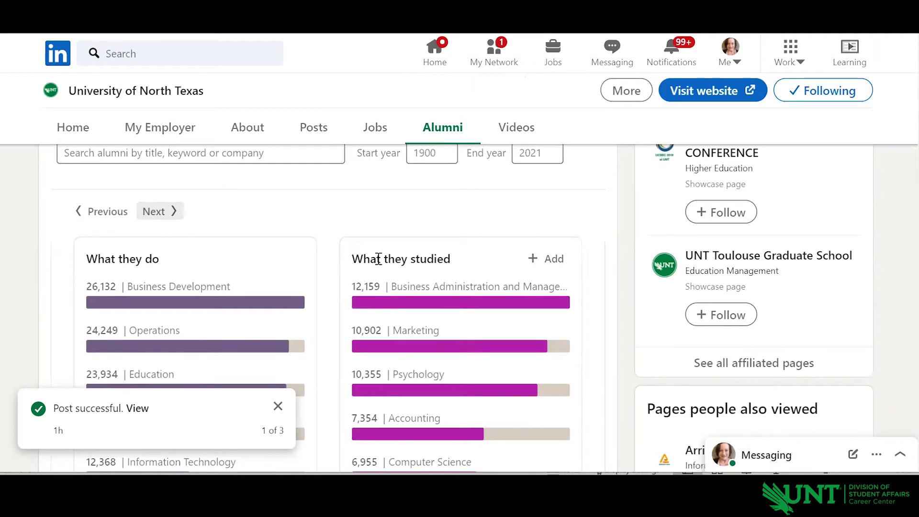
click(553, 261)
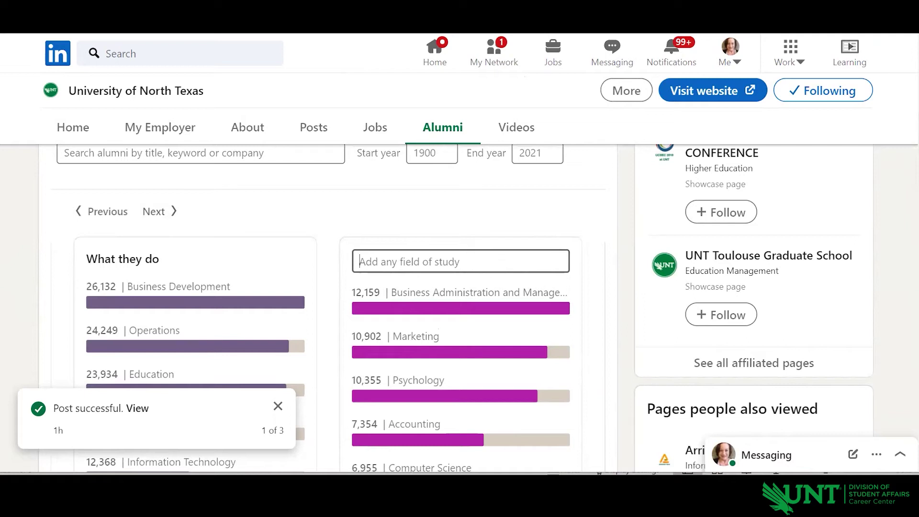
text(chemistry)
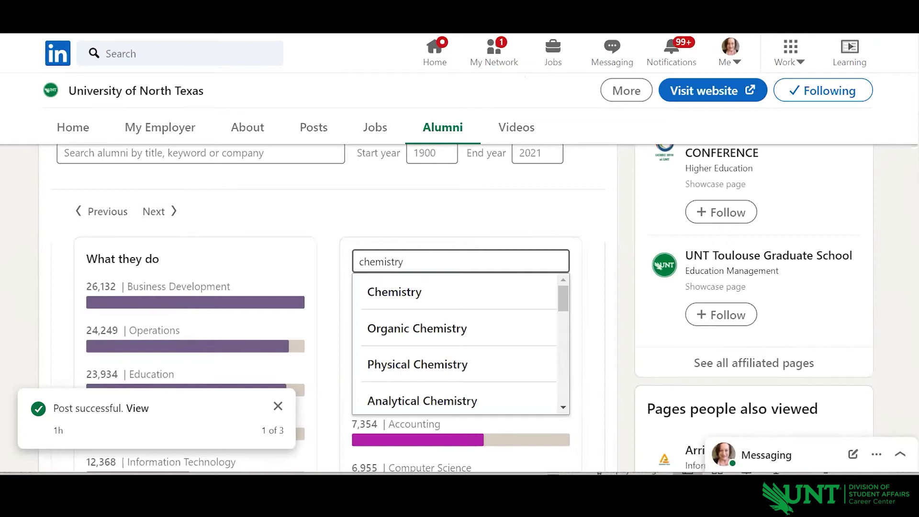
click(397, 293)
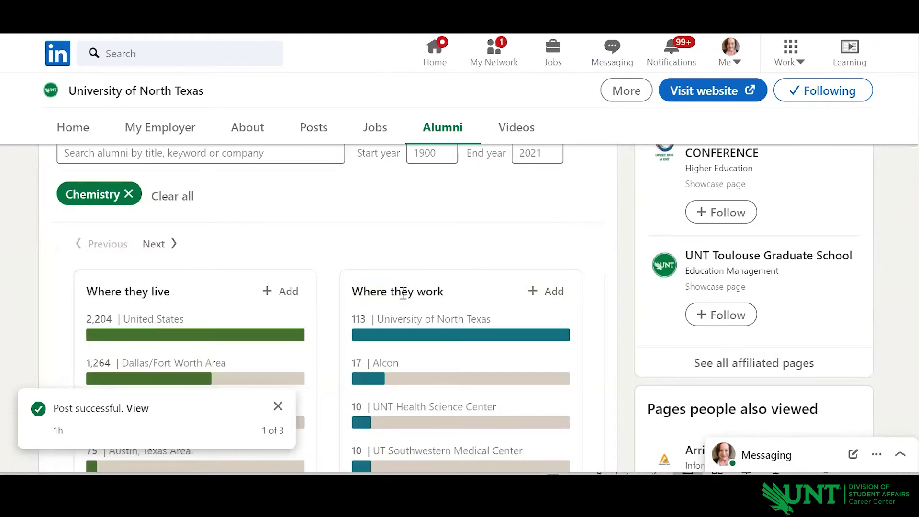
- Examine the total number of Chemistry alumni and the charts of where they live and work
scroll(404, 293, up, 2)
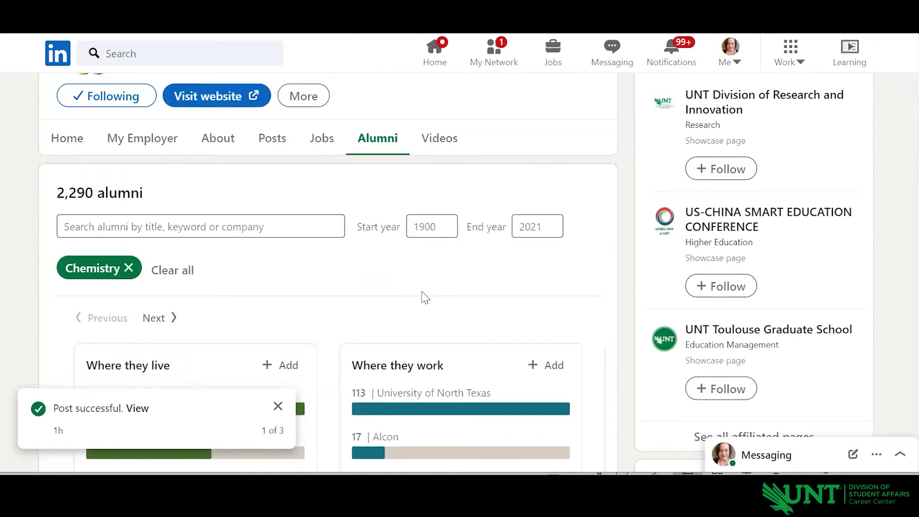
scroll(424, 298, down, 2)
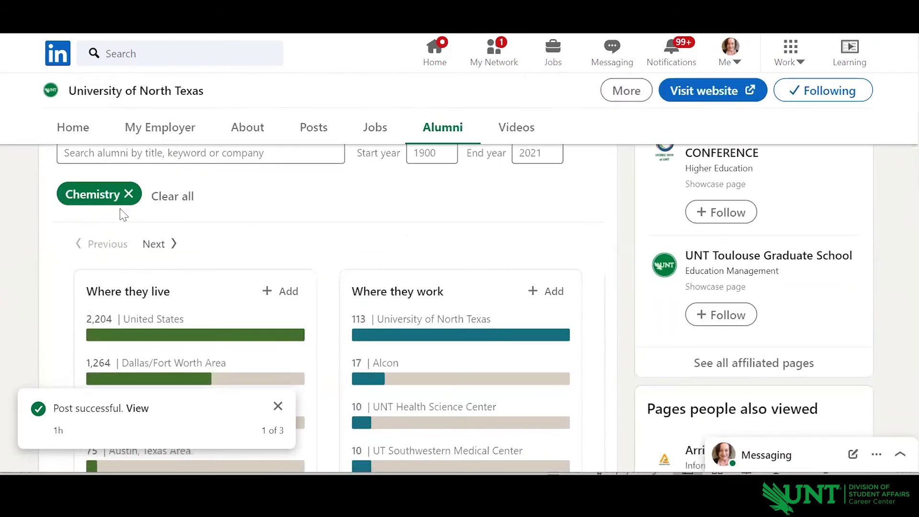
scroll(351, 228, up, 2)
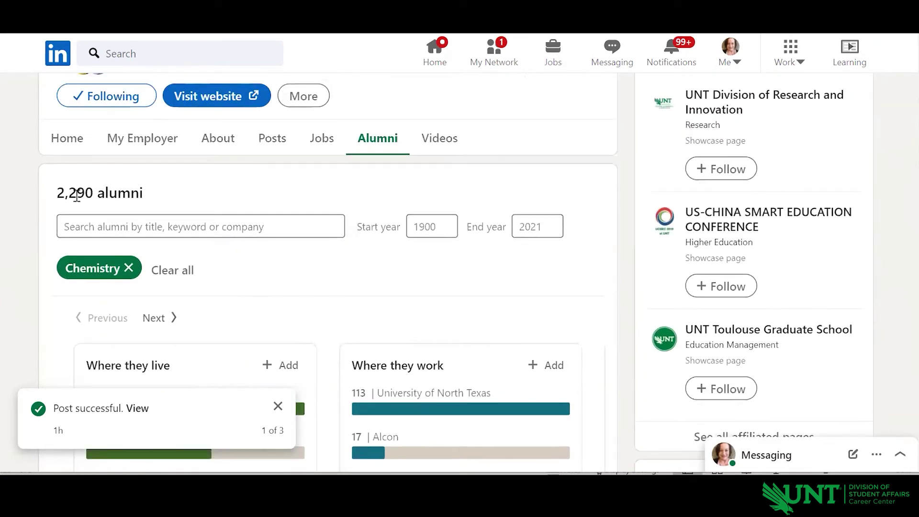
drag(92, 192, 48, 196)
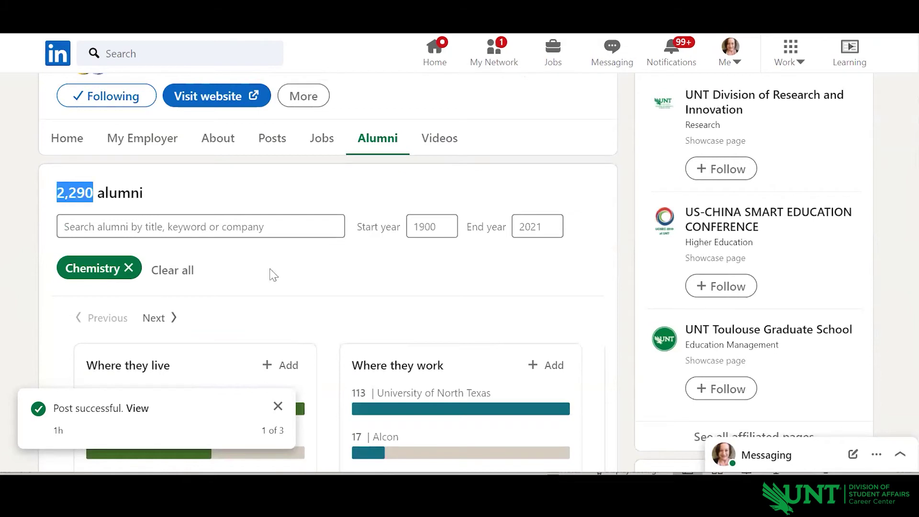
scroll(338, 271, down, 4)
scroll(390, 261, down, 2)
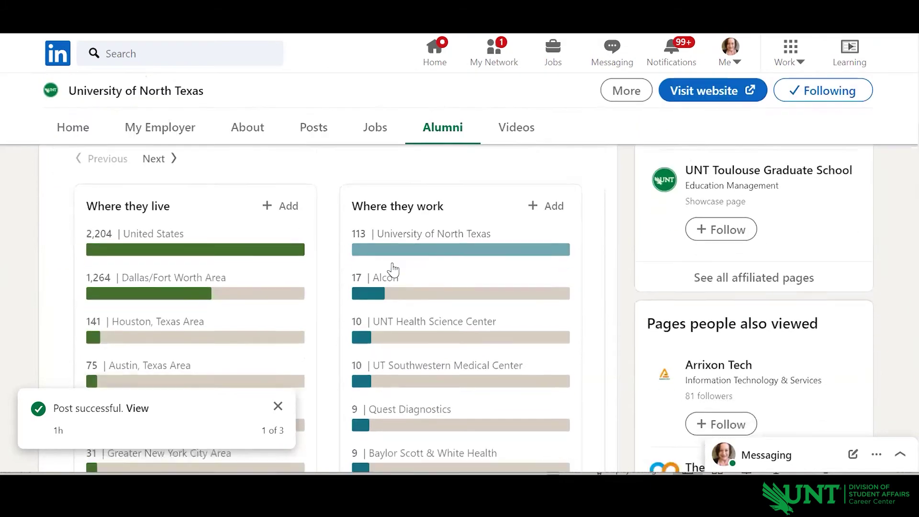
scroll(400, 292, down, 1)
scroll(402, 297, down, 6)
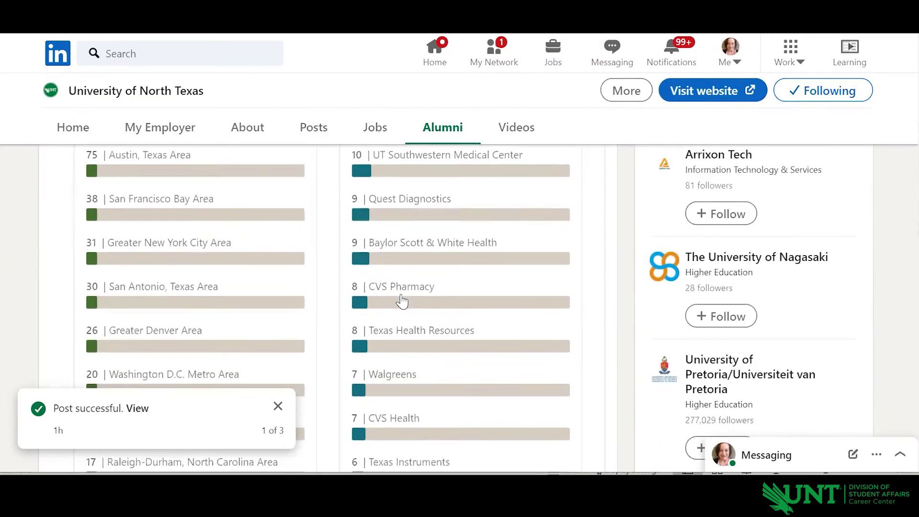
scroll(405, 300, down, 4)
- Narrow the Chemistry alumni further with the keyword "food"
scroll(404, 300, up, 15)
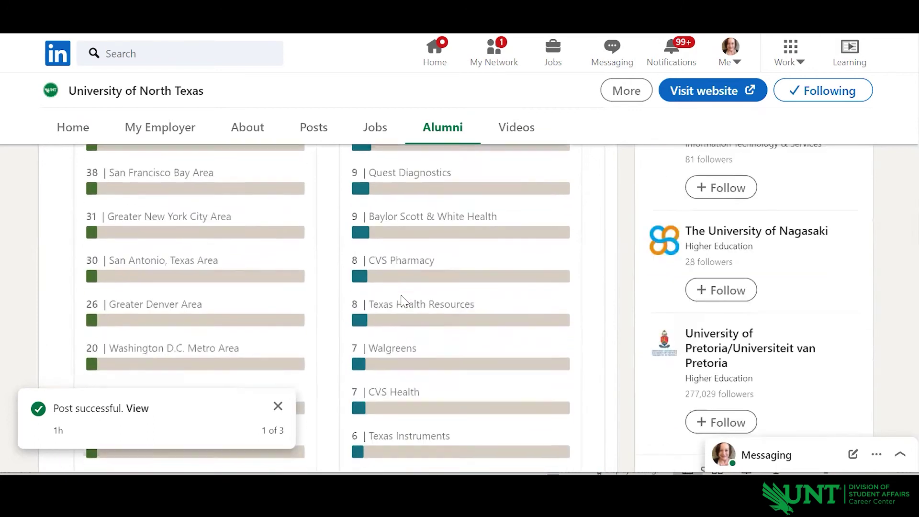
scroll(405, 300, up, 2)
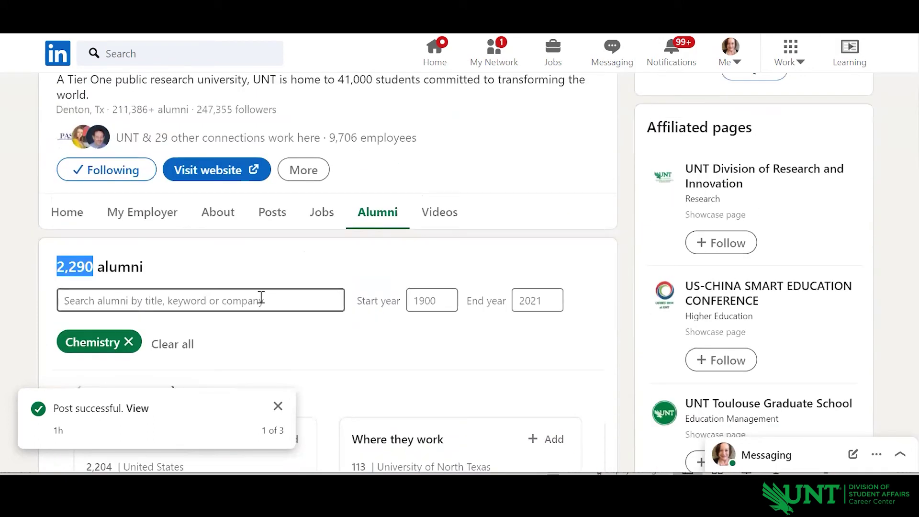
click(261, 298)
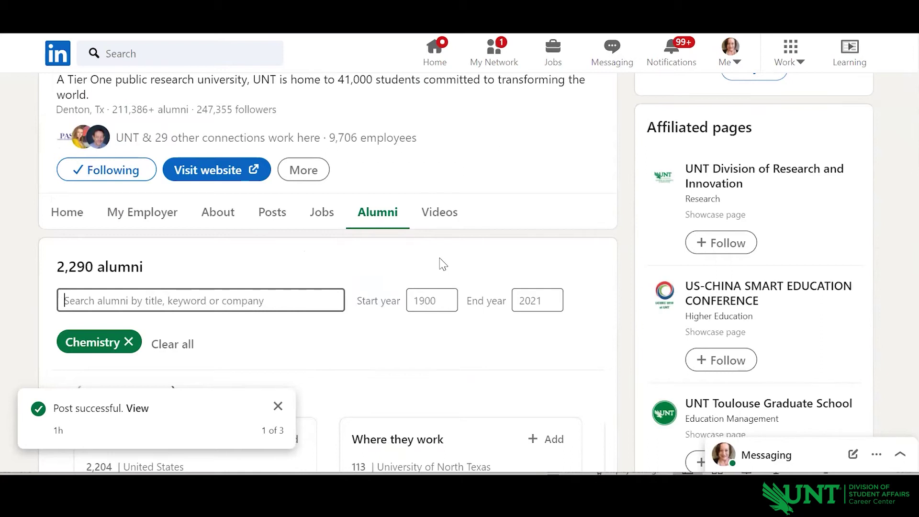
text(food)
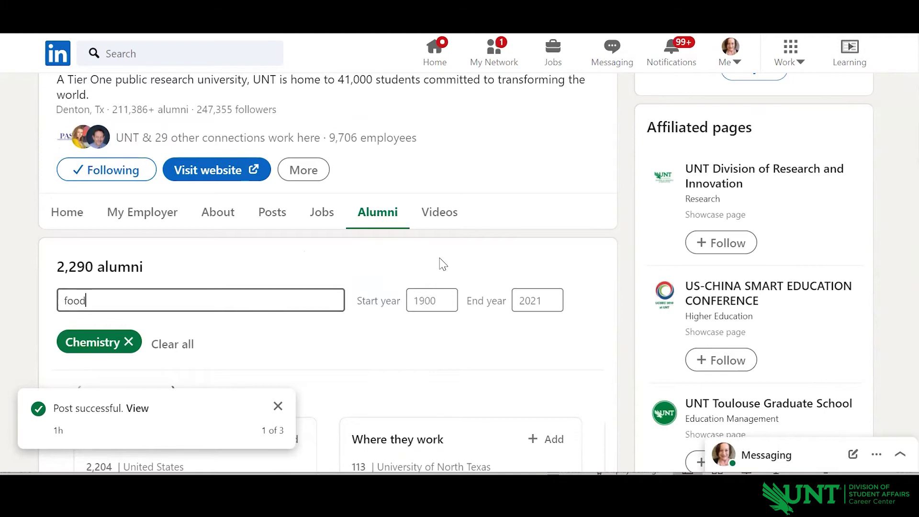
key(Return)
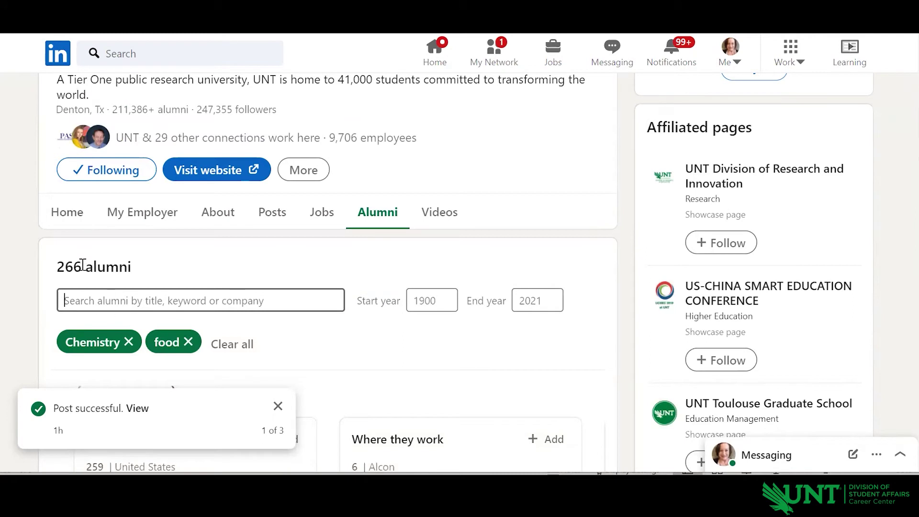
- Examine the alumni count, locations and employers for the combined Chemistry and food filters
double_click(77, 265)
scroll(476, 335, down, 3)
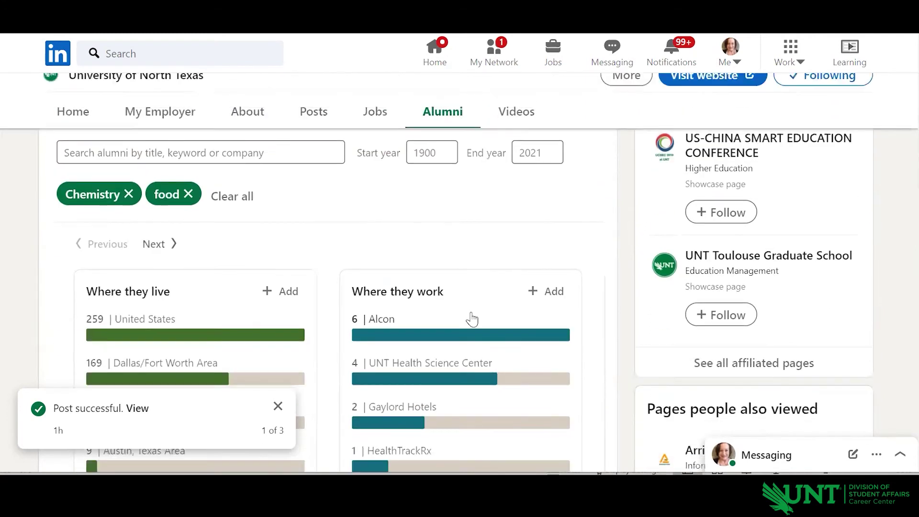
scroll(469, 316, down, 3)
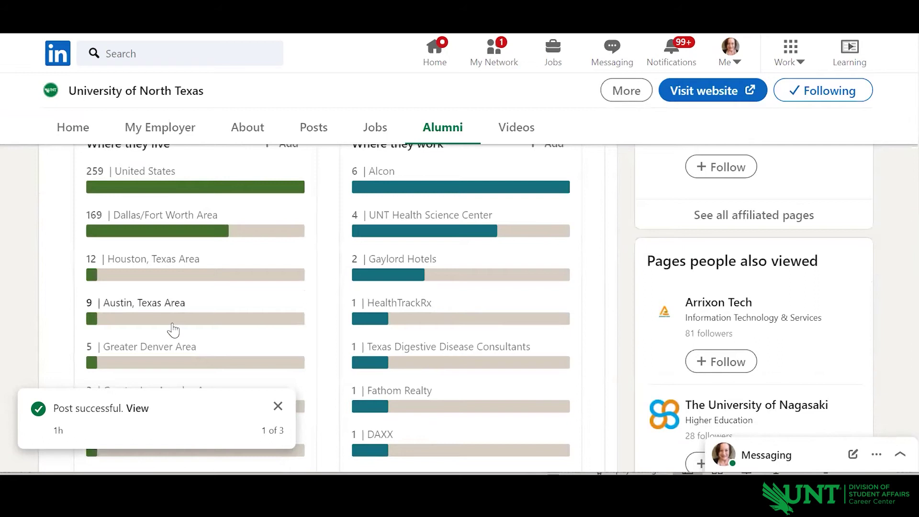
scroll(197, 330, down, 2)
scroll(398, 321, up, 5)
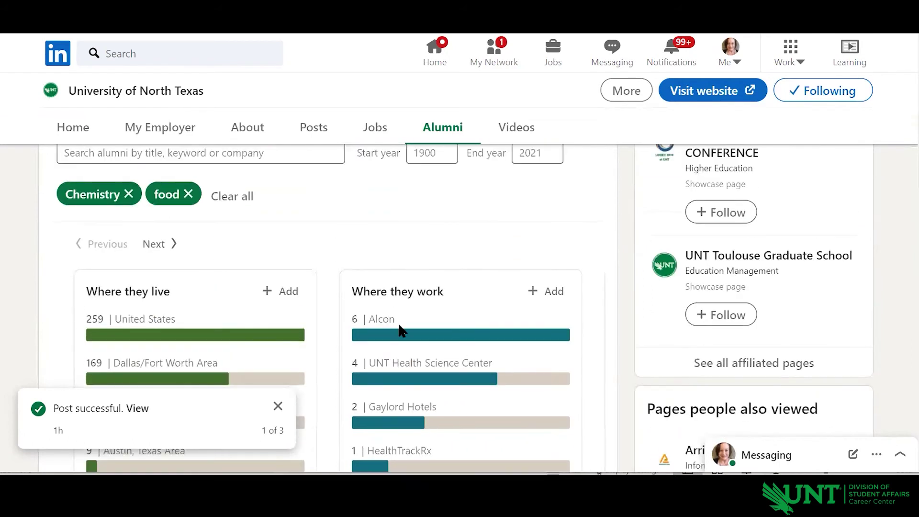
scroll(416, 369, down, 4)
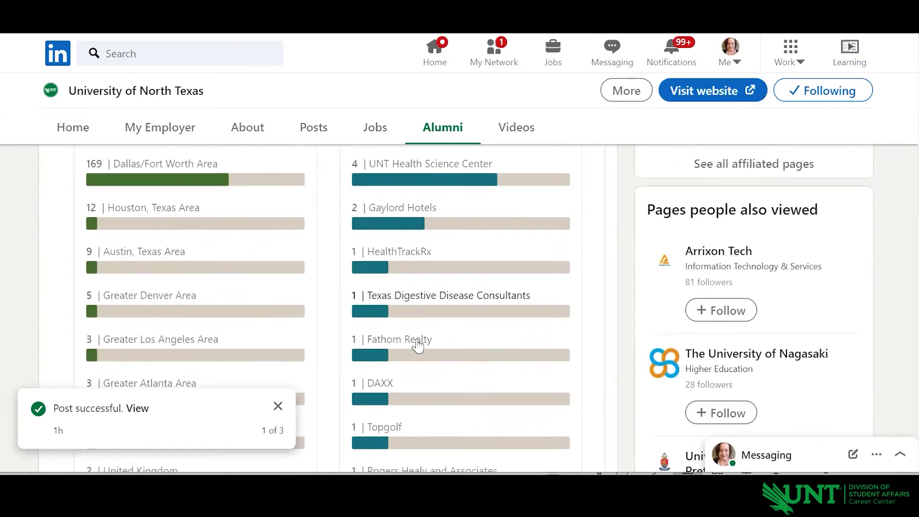
scroll(418, 345, down, 1)
scroll(418, 345, down, 2)
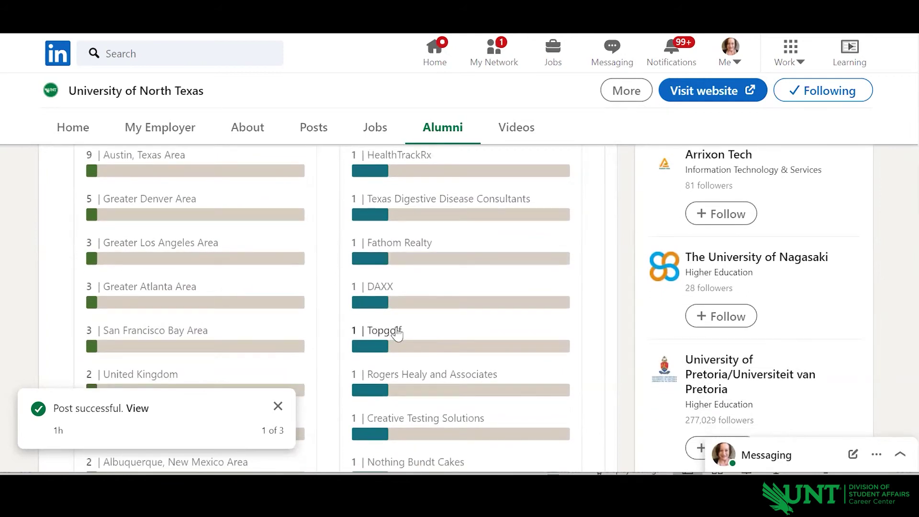
scroll(397, 334, down, 2)
scroll(397, 334, down, 2)
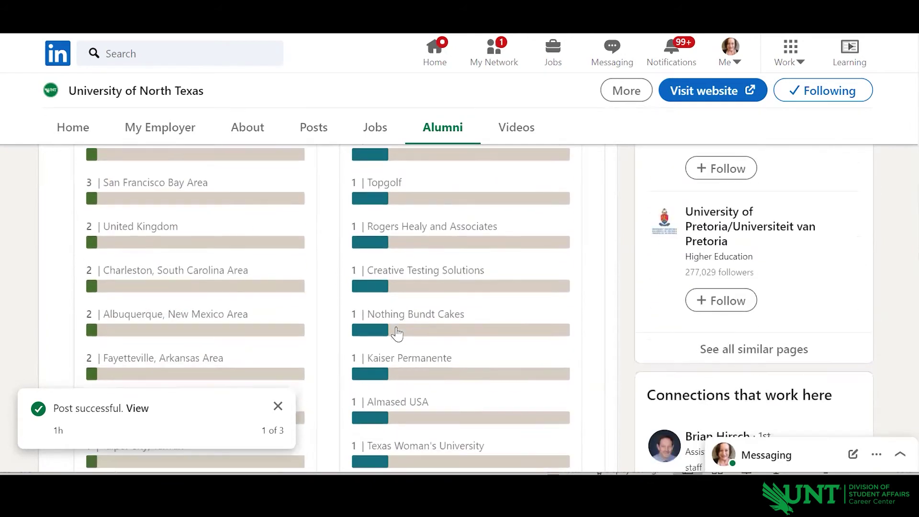
- Browse the profile cards of the matching alumni below the charts
scroll(397, 334, down, 4)
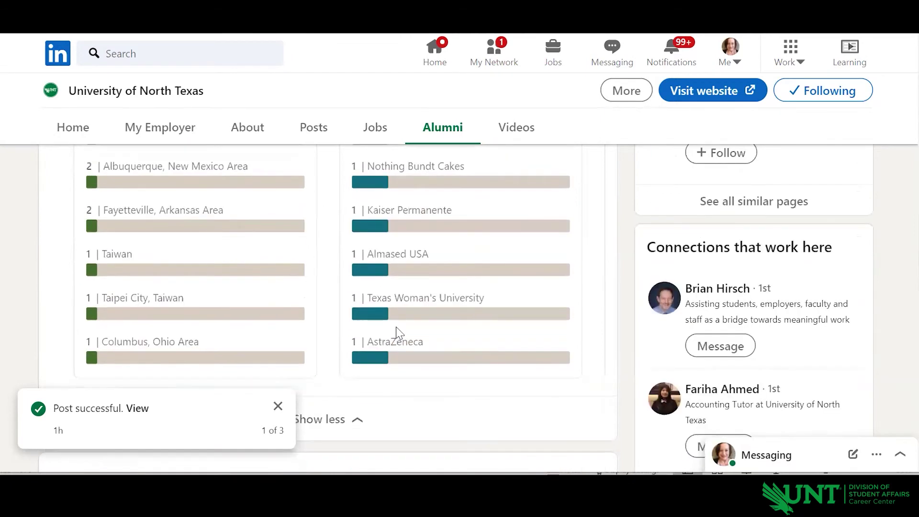
scroll(397, 334, down, 8)
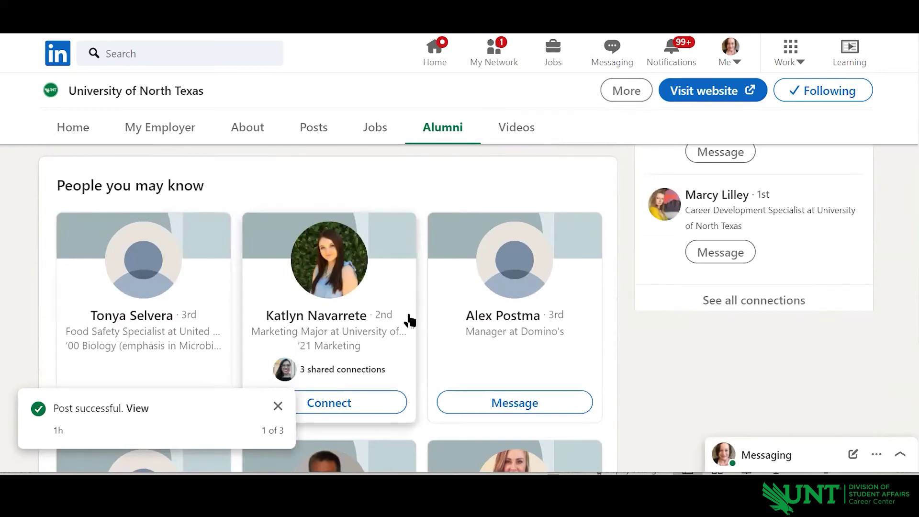
scroll(409, 321, down, 6)
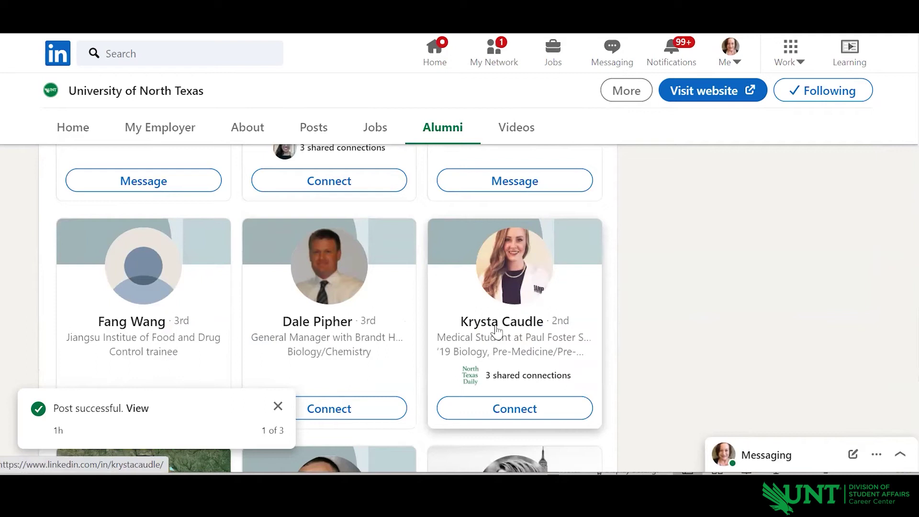
- Open the profile of the Food Safety Specialist at United Supermarkets from the matching alumni cards
scroll(404, 329, down, 1)
scroll(403, 328, down, 5)
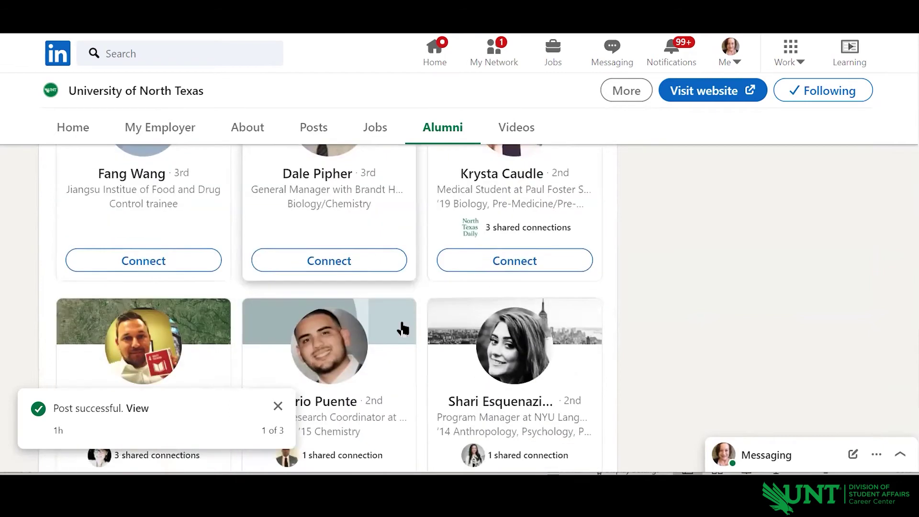
scroll(402, 329, up, 10)
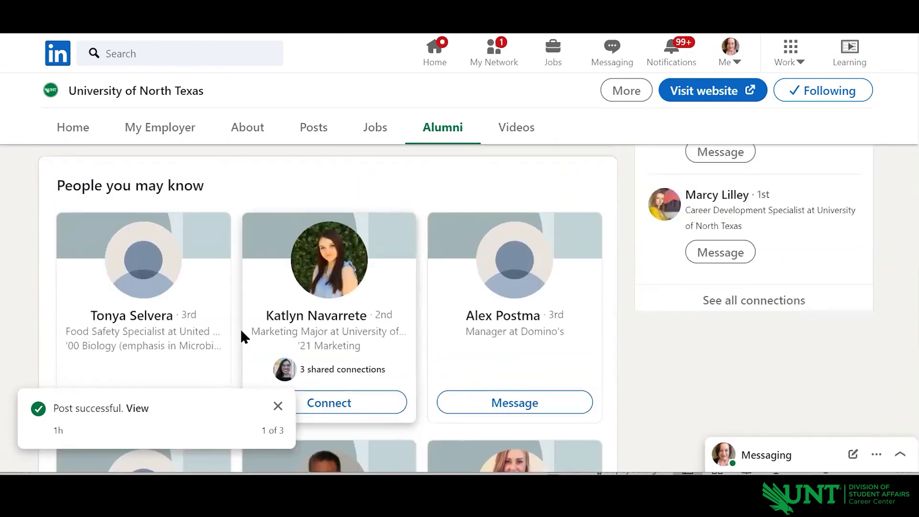
click(118, 323)
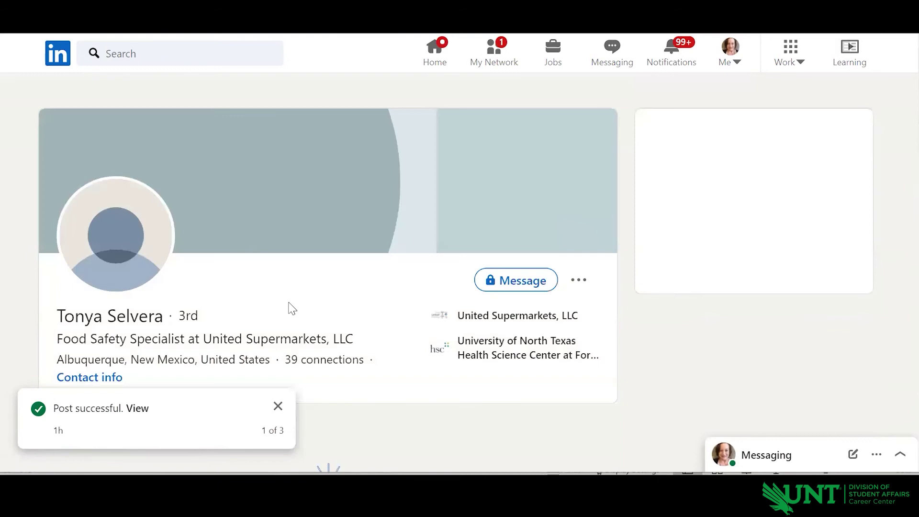
- Read the food safety specialist's job title and employer in the headline, and expand the full About summary
double_click(165, 338)
drag(204, 339, 277, 343)
scroll(115, 260, down, 3)
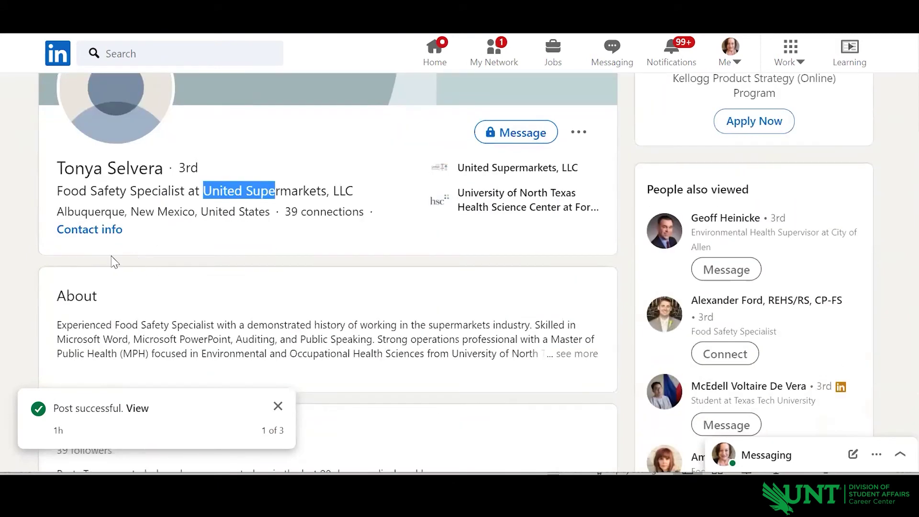
scroll(122, 284, down, 3)
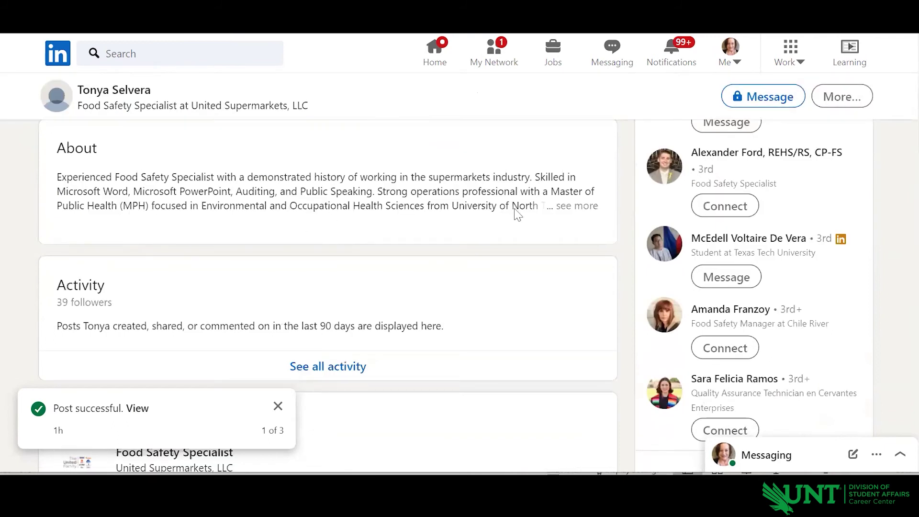
click(577, 206)
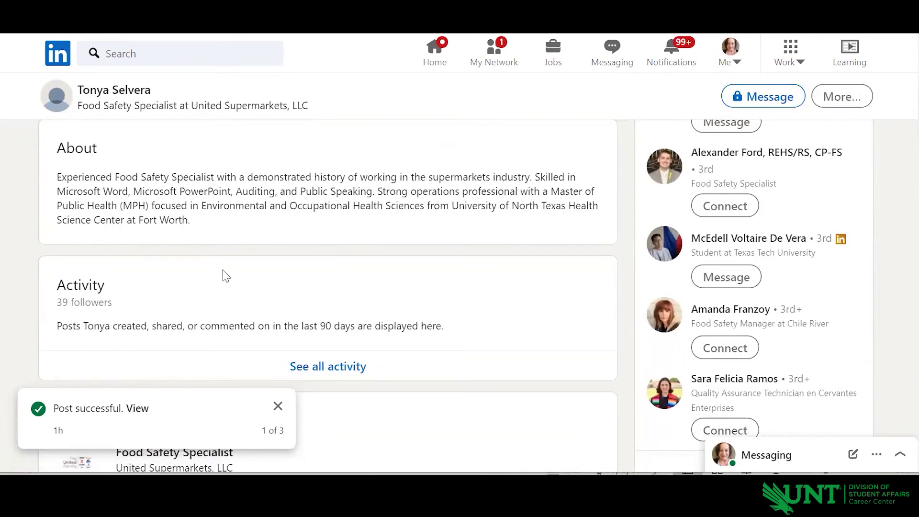
- Examine the profile's work experience, education, and licenses and certifications to trace the career path from the UNT degree
scroll(227, 276, down, 5)
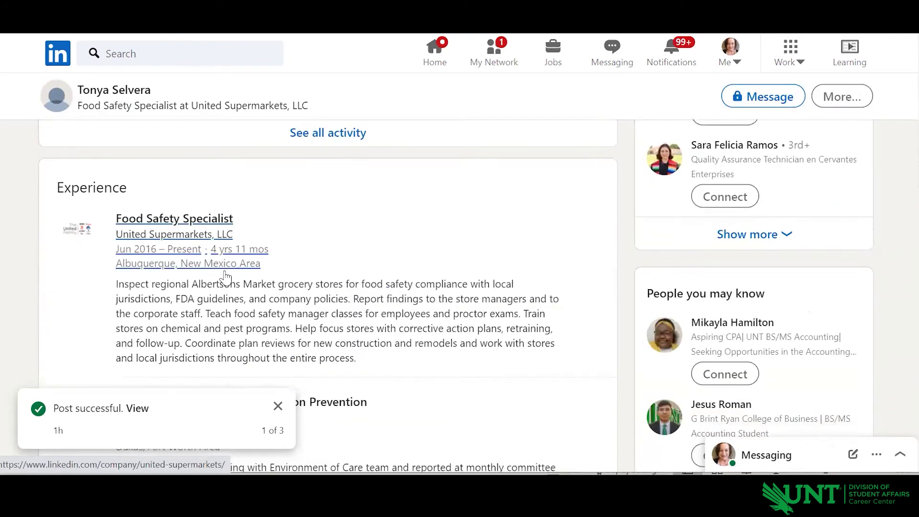
scroll(227, 276, down, 3)
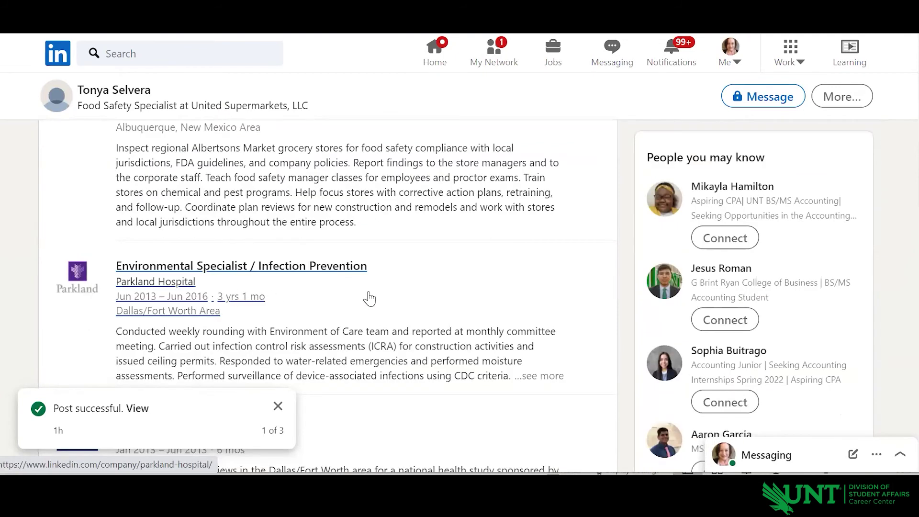
scroll(369, 298, down, 5)
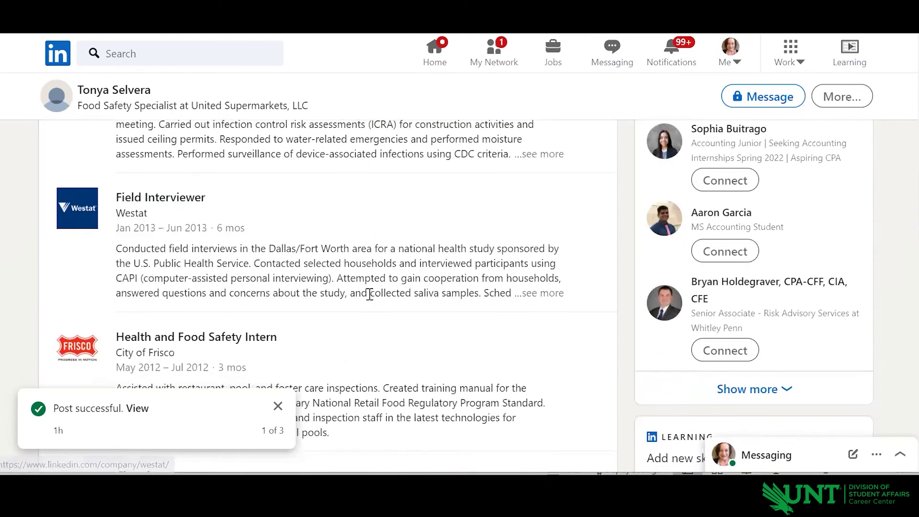
scroll(369, 294, down, 3)
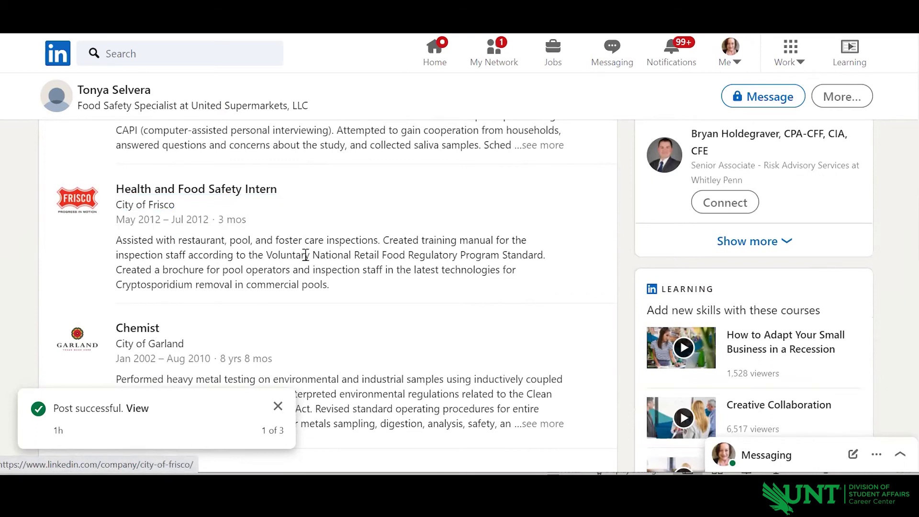
scroll(311, 264, down, 5)
scroll(320, 276, down, 2)
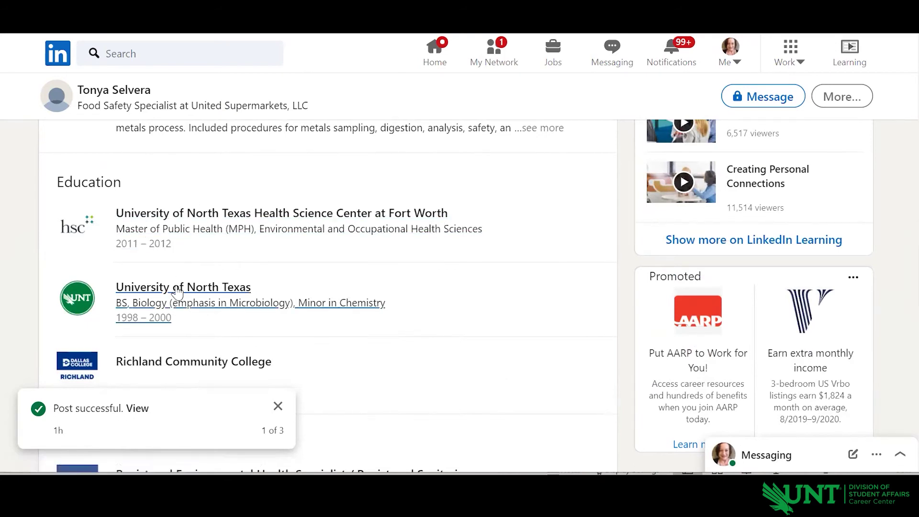
scroll(233, 296, down, 3)
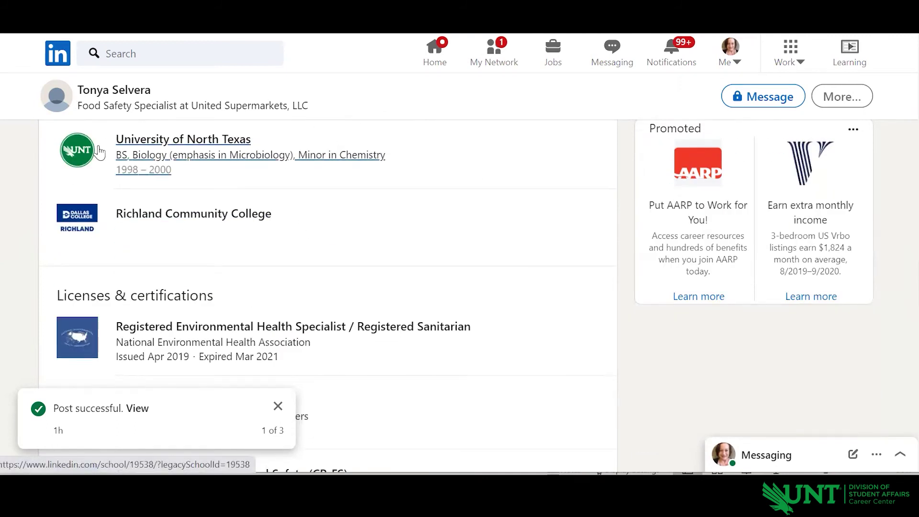
scroll(371, 219, down, 3)
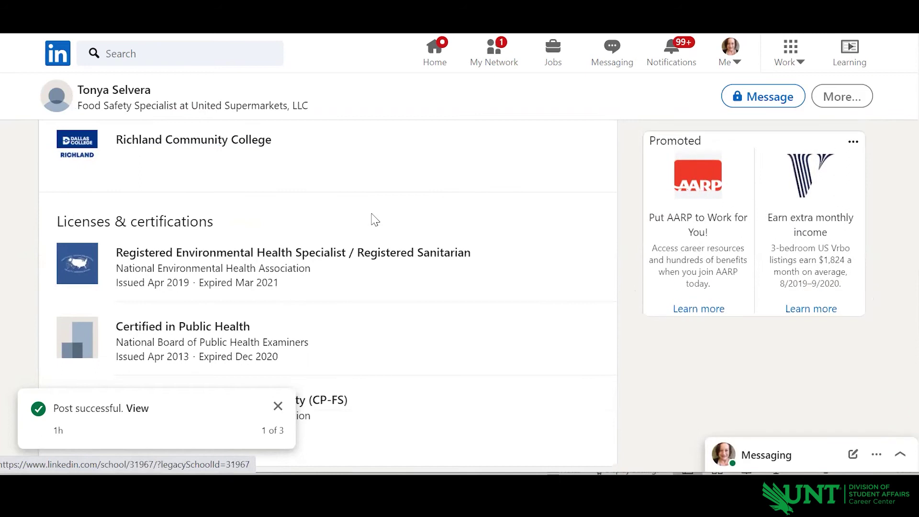
scroll(222, 299, down, 5)
- Review the profile's experience again, including the Health and Food Safety Intern role at the City of Frisco
scroll(225, 301, up, 8)
scroll(228, 302, up, 15)
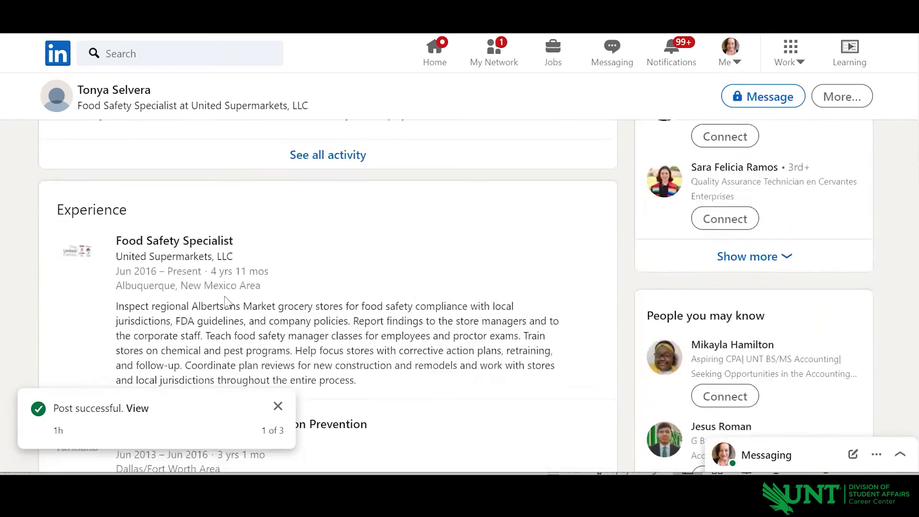
scroll(229, 303, down, 10)
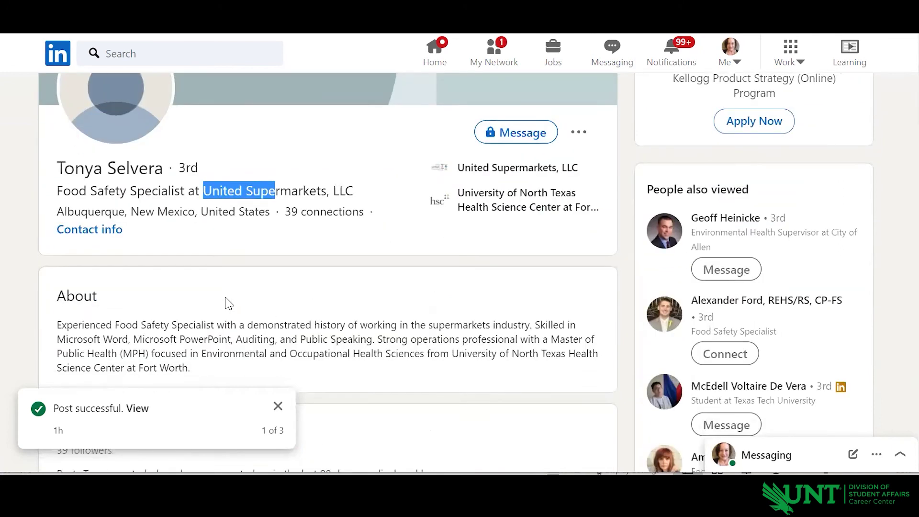
scroll(227, 300, down, 4)
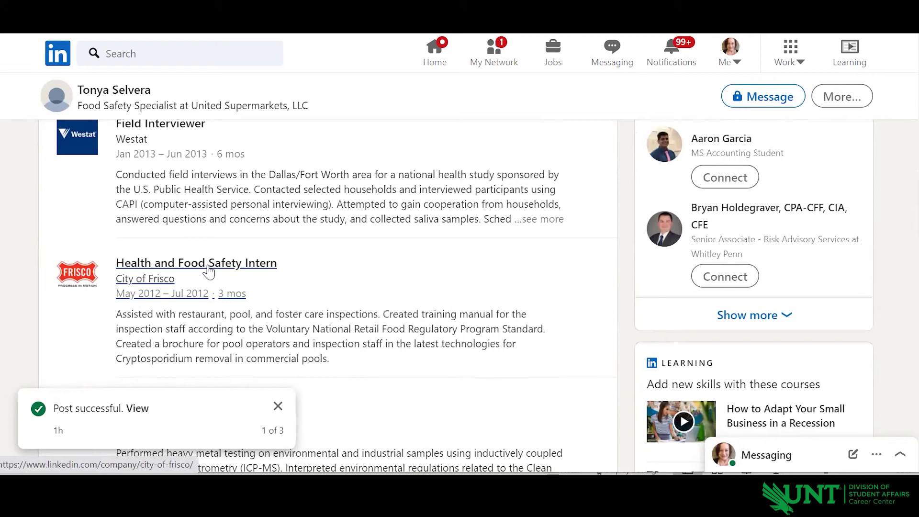
scroll(297, 293, up, 5)
scroll(297, 293, up, 10)
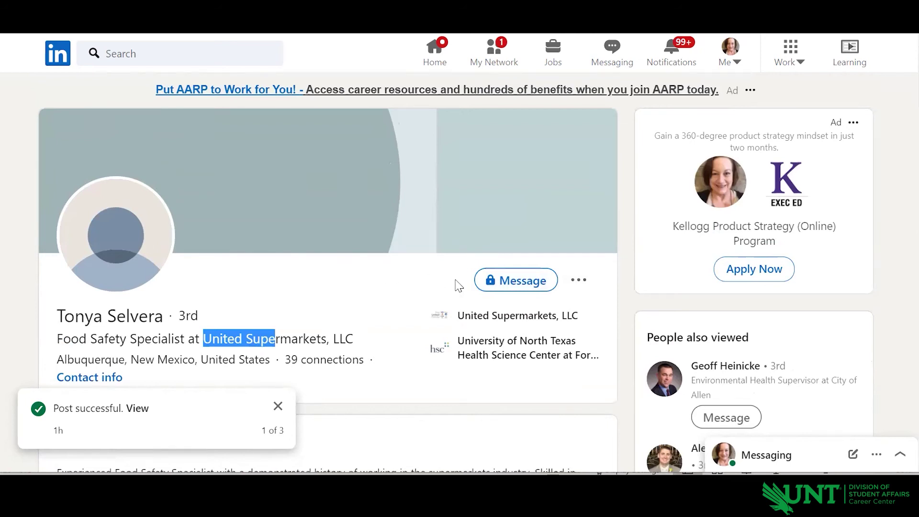
- Start a connection invitation to the food safety specialist, check the personal note's character limit, and close the invitation without sending it
click(579, 282)
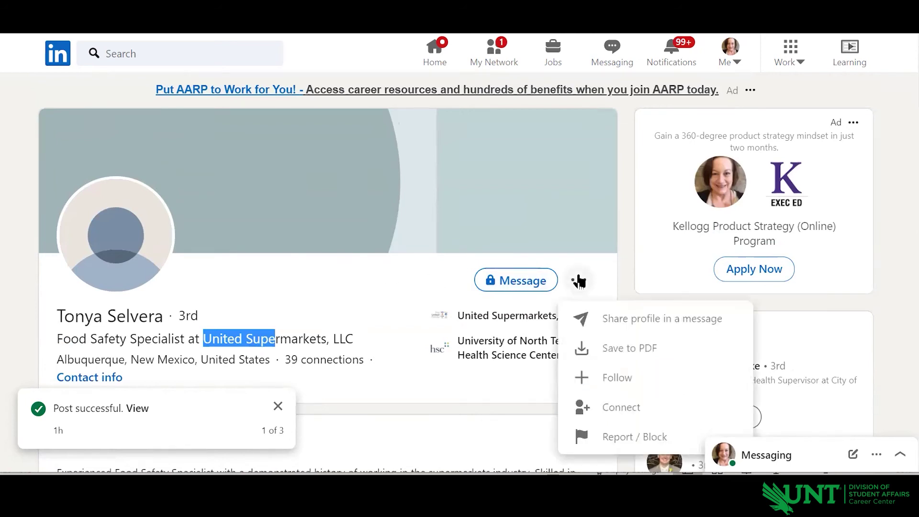
click(607, 407)
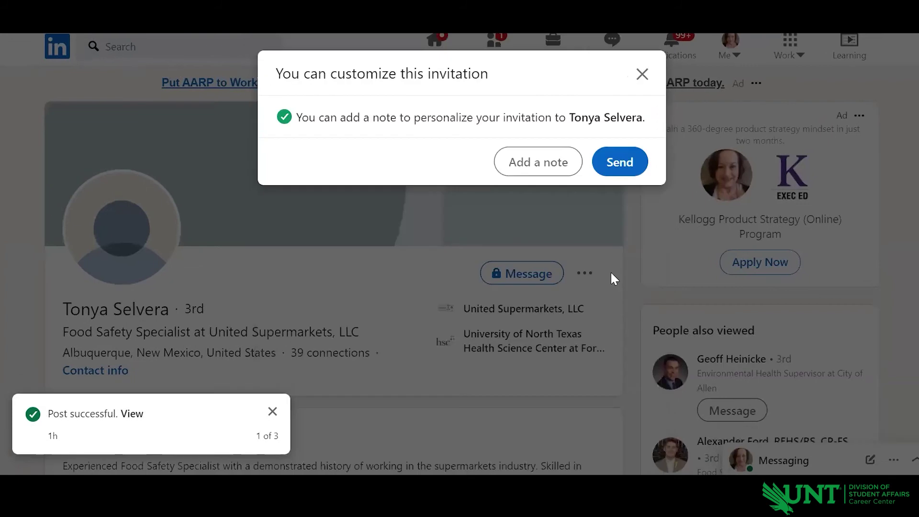
click(542, 162)
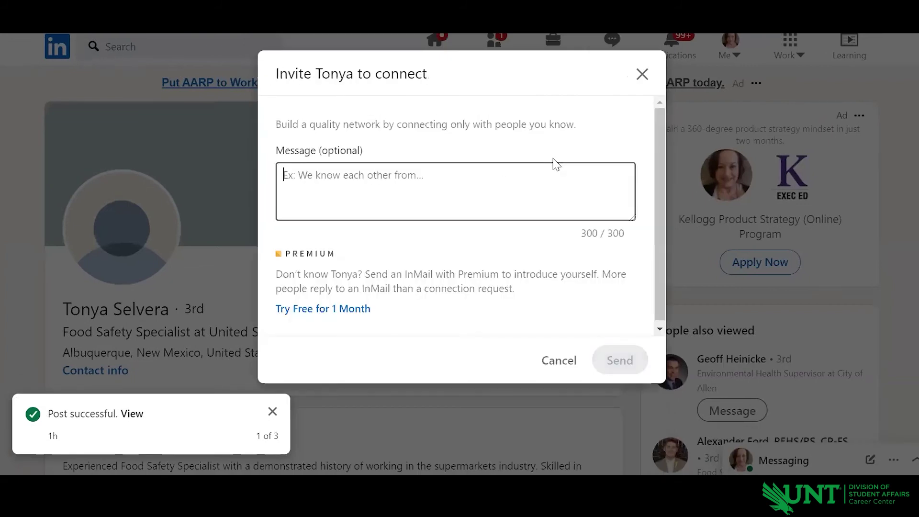
double_click(584, 233)
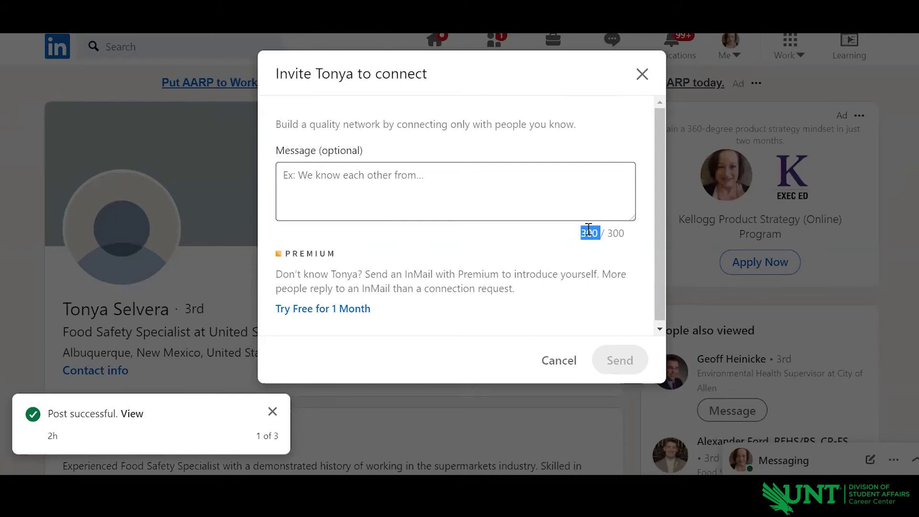
click(572, 367)
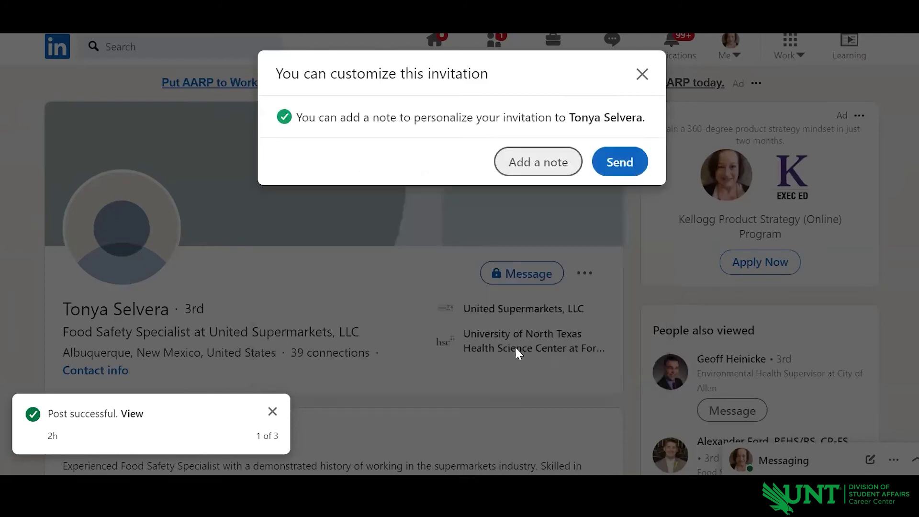
click(641, 74)
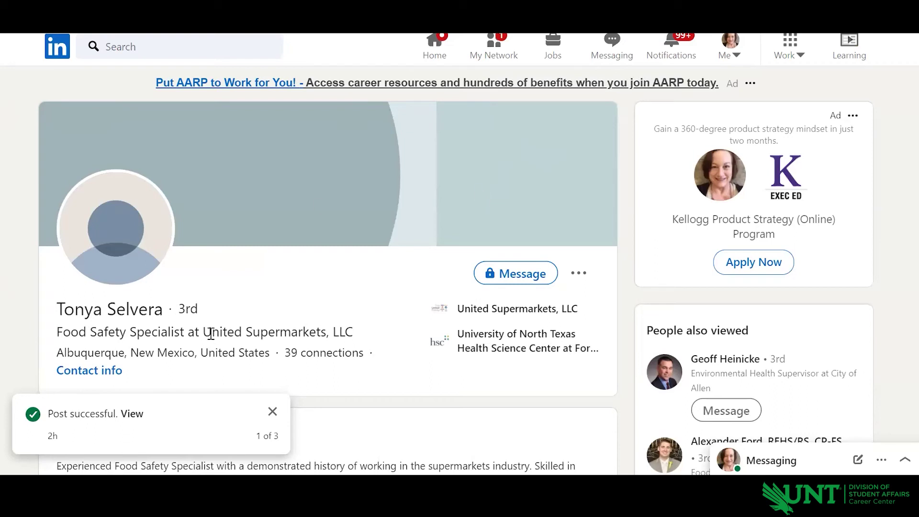
- Highlight United Supermarkets in the profile headline as the employer of interest and skim the rest of the profile
drag(205, 331, 330, 331)
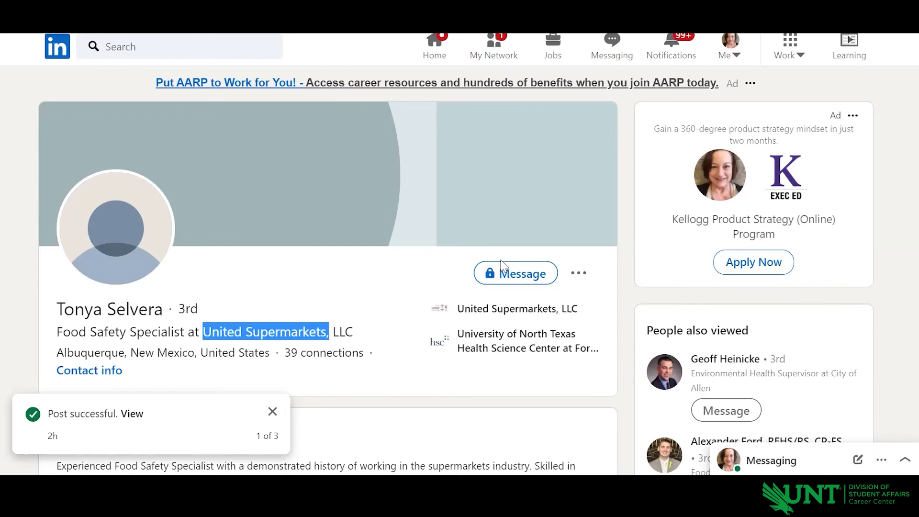
scroll(341, 200, down, 5)
scroll(349, 204, down, 5)
scroll(21, 113, up, 10)
- Return to the University of North Texas alumni results filtered by Chemistry and food, and activate the alumni search for another term
key(alt+Left)
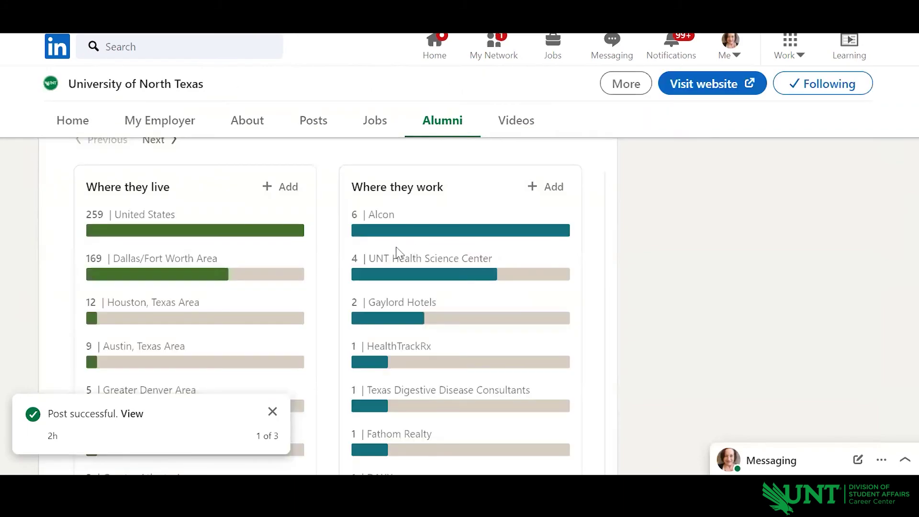
scroll(185, 225, up, 3)
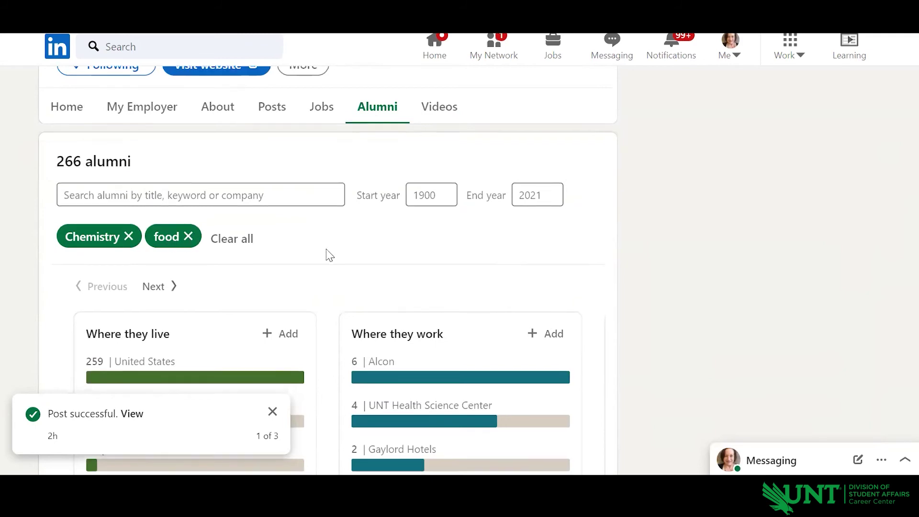
scroll(218, 238, up, 3)
click(158, 344)
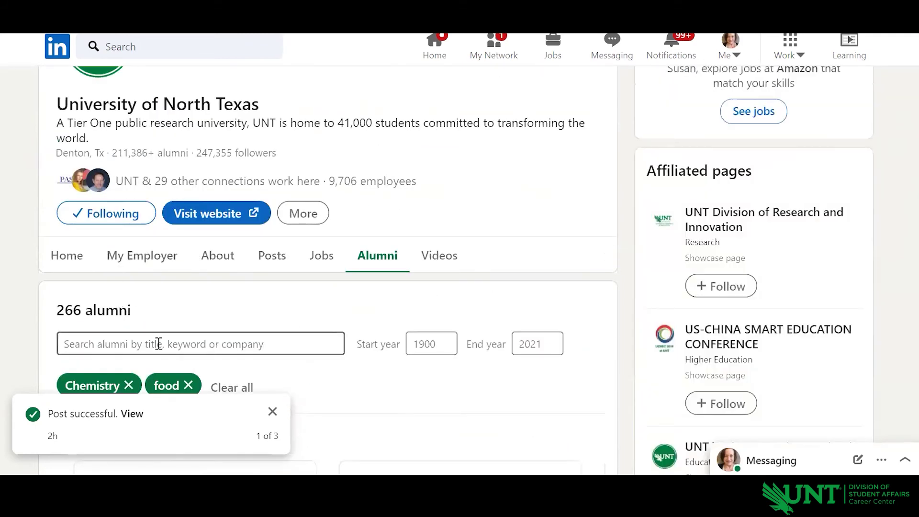